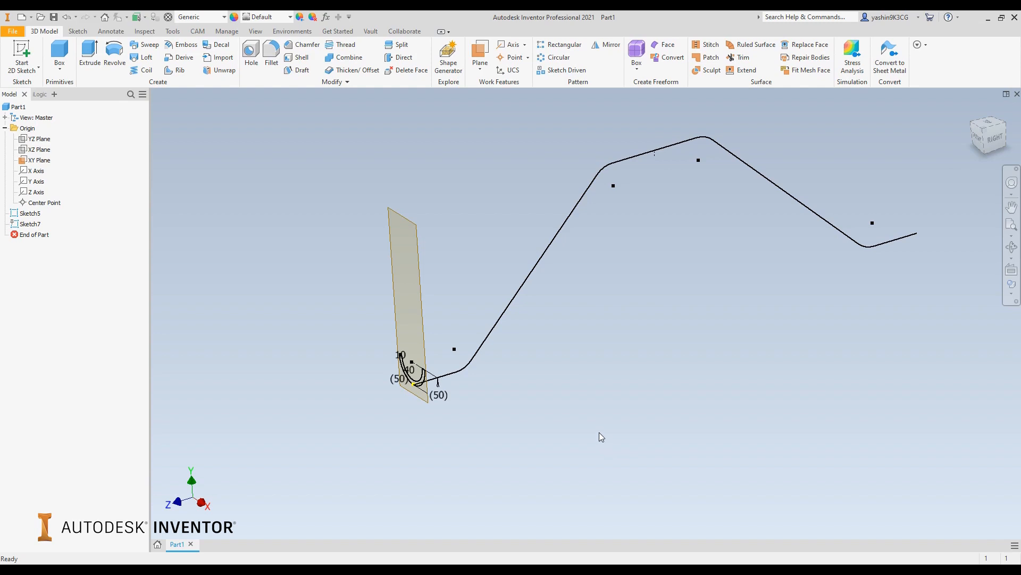
Hide the XY origin plane so only the U-shaped profile and the bent path sketch are displayed
middle_click_drag(596, 330, 586, 346)
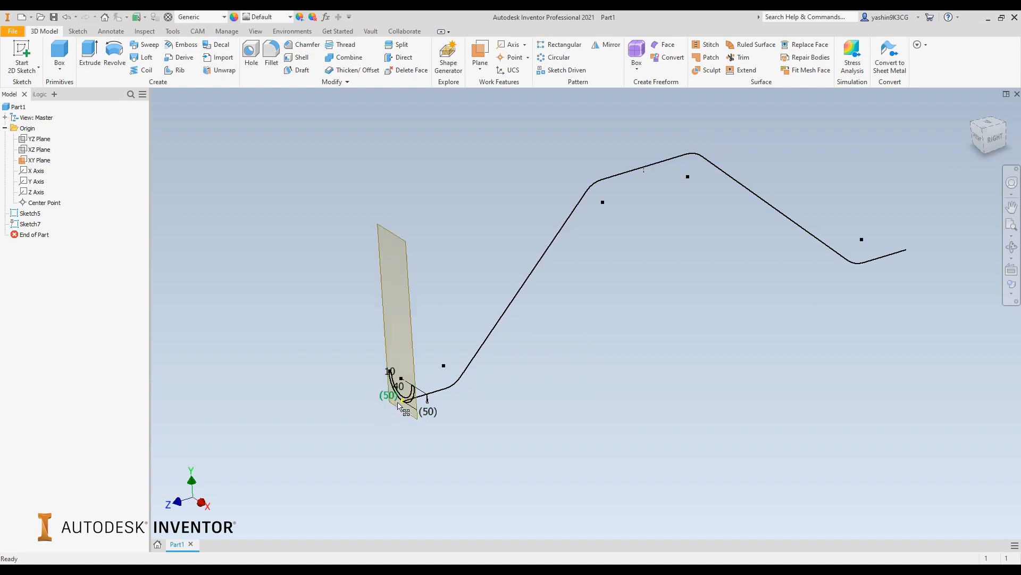
scroll(399, 401, "down", 5)
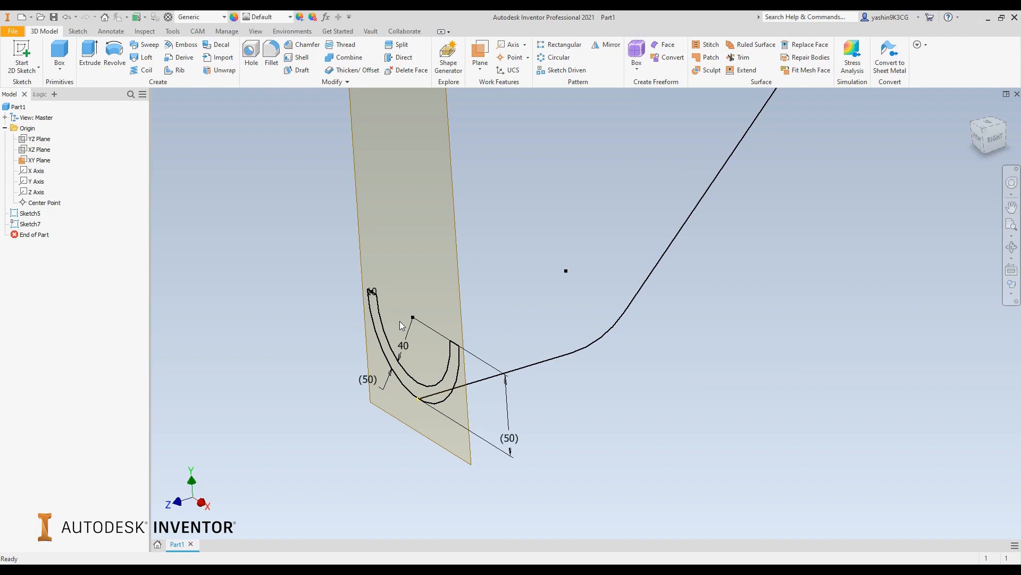
scroll(506, 277, "up", 4)
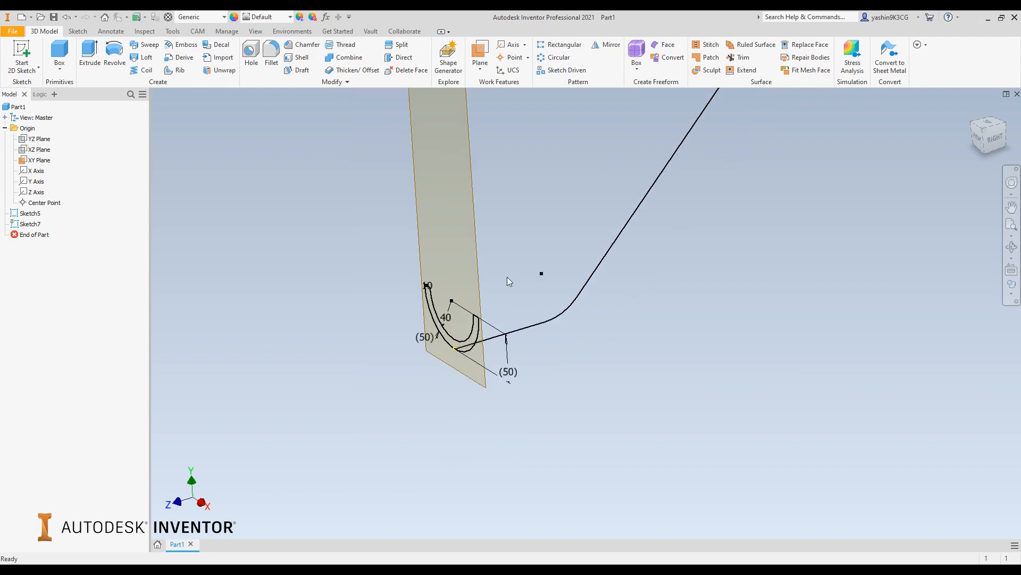
scroll(463, 310, "down", 3)
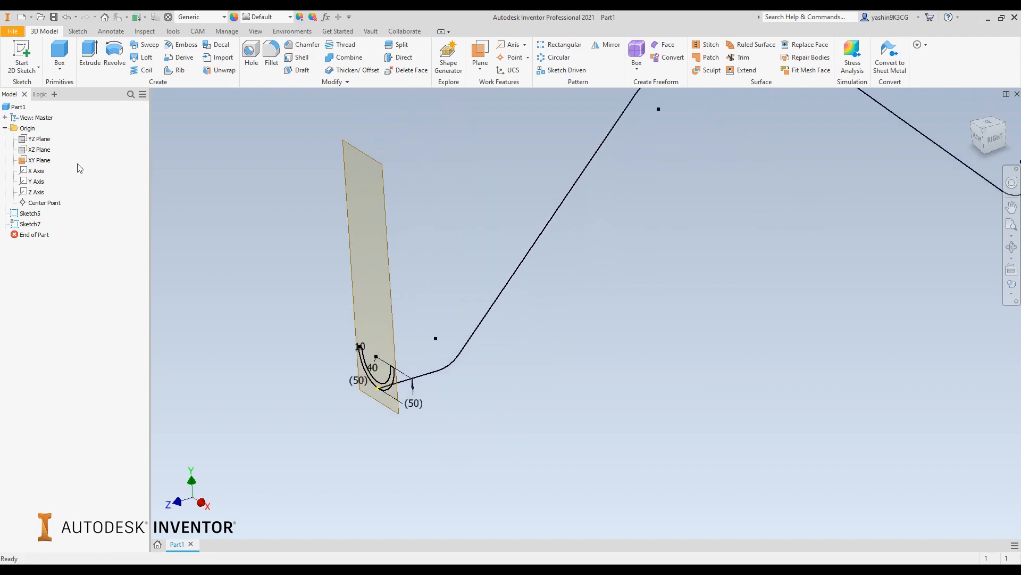
right_click(40, 160)
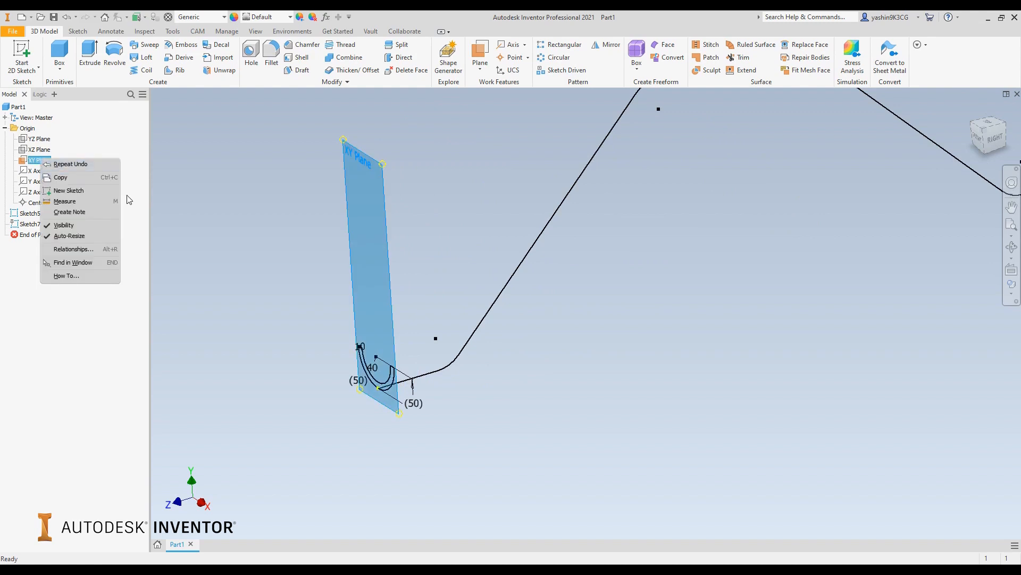
left_click(93, 226)
Sweep the U-shaped profile along the full bent path with 0 deg taper and 0 deg twist to form the channel
scroll(289, 228, "up", 3)
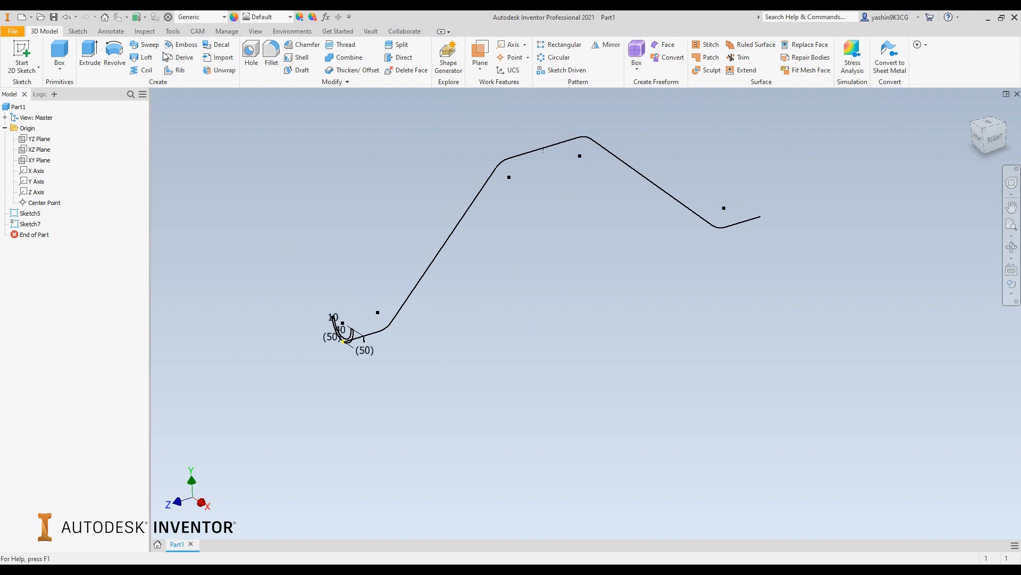
left_click(149, 46)
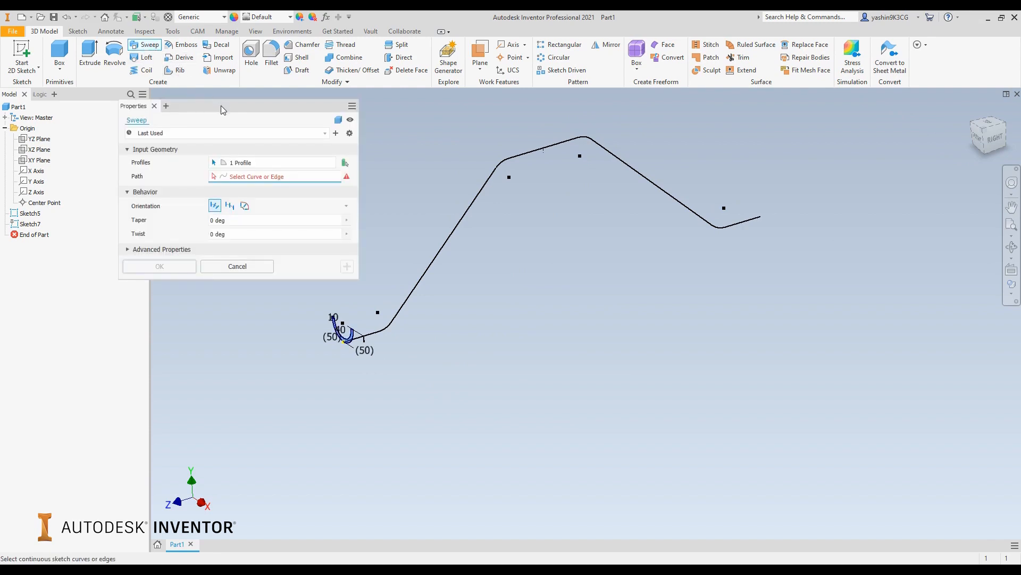
mouse_move(221, 105)
left_mouse_down()
mouse_move(164, 106)
mouse_move(202, 107)
left_mouse_up()
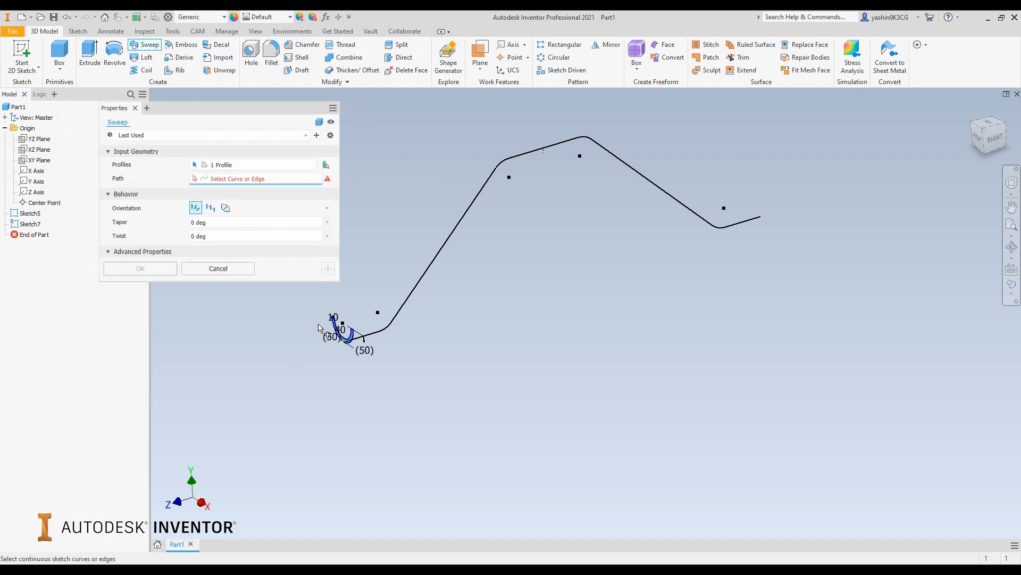
scroll(320, 328, "up", 5)
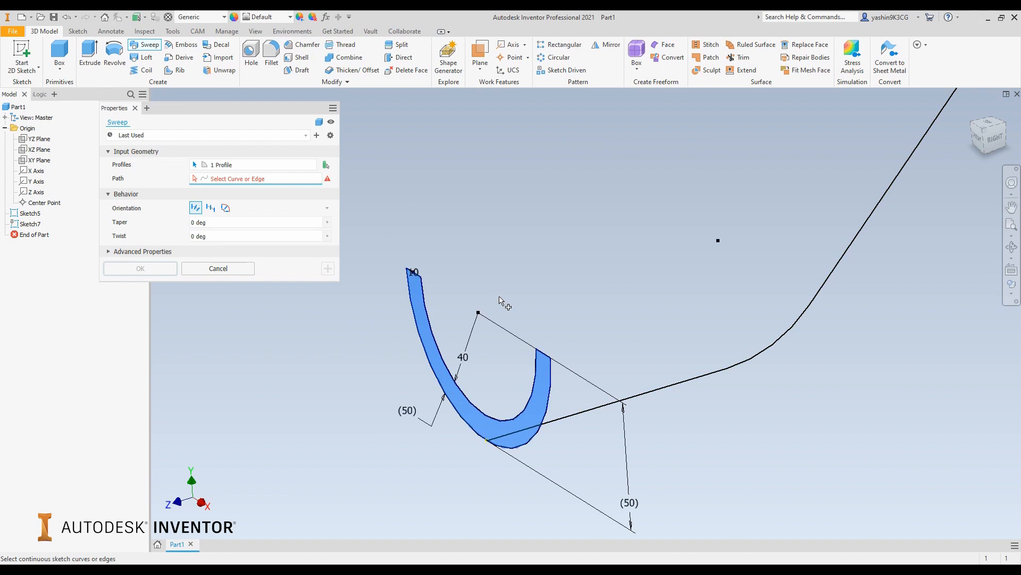
scroll(527, 275, "down", 6)
middle_click_drag(570, 214, 482, 304)
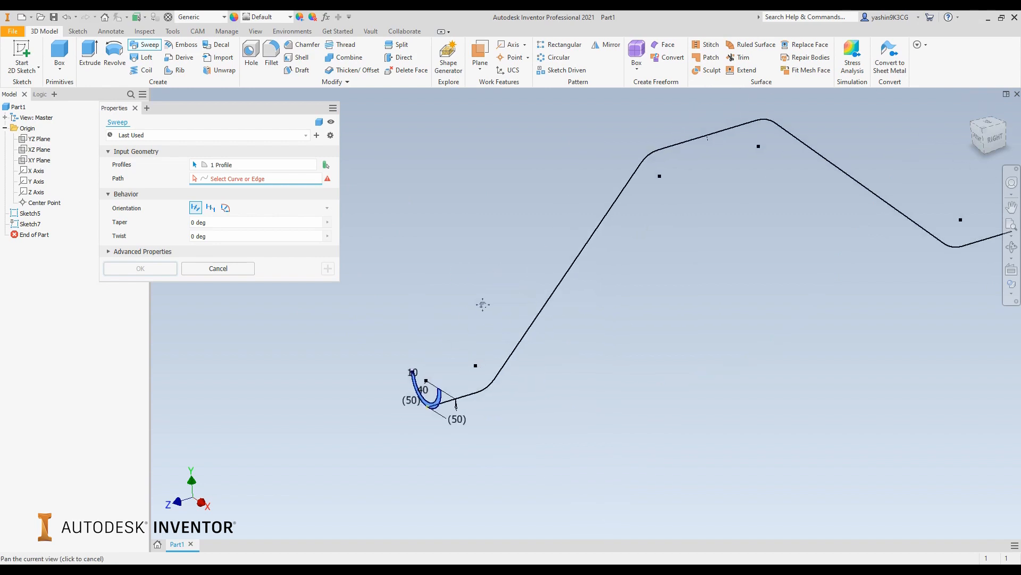
scroll(478, 312, "down", 3)
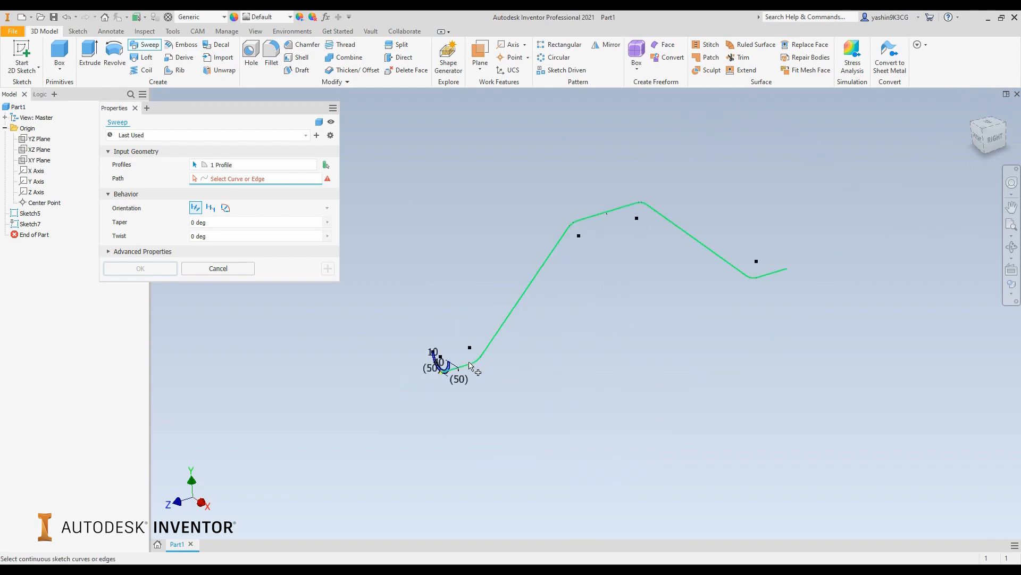
left_click(470, 365)
scroll(443, 361, "up", 3)
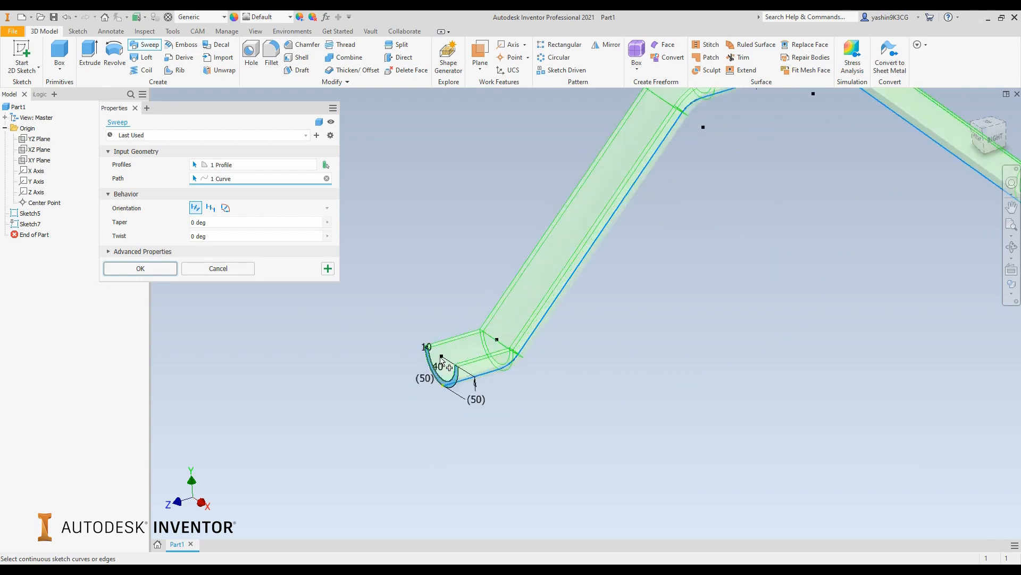
middle_click_drag(479, 274, 433, 299)
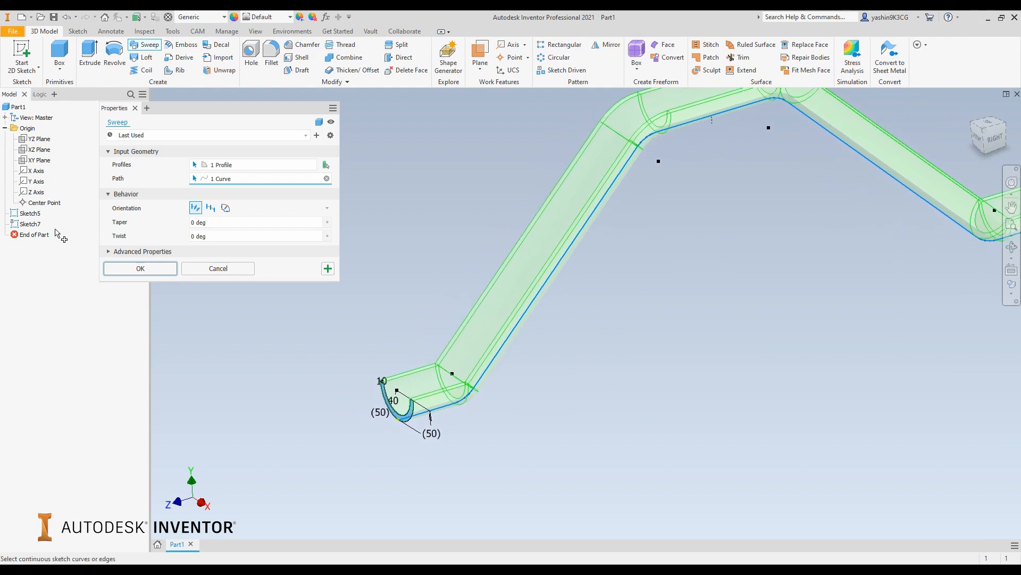
left_click(140, 268)
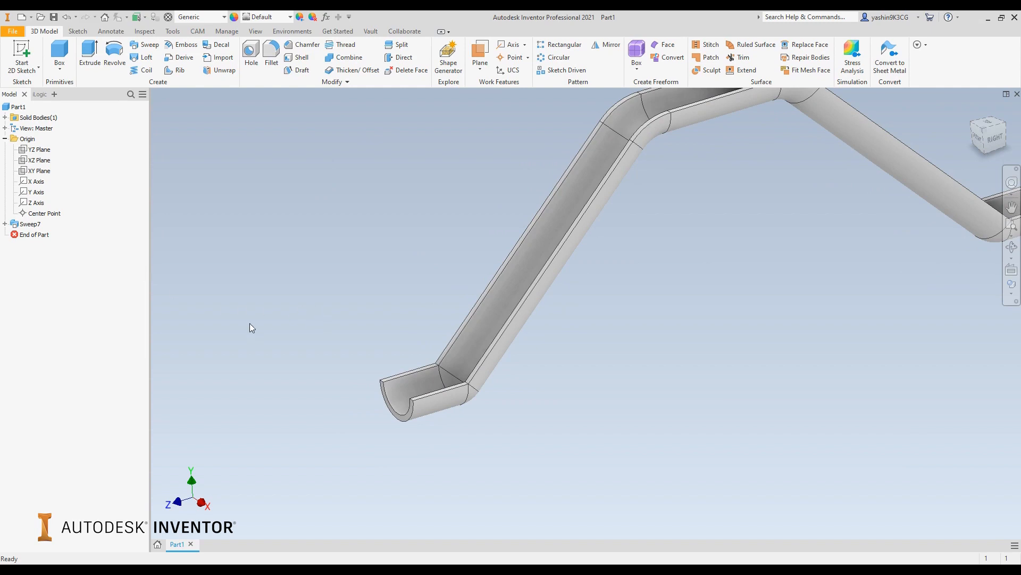
Sketch a 10 mm diameter circle on the channel's front end face, centred on the outer upper corner of one wall, and finish the sketch
left_click(28, 54)
scroll(405, 420, "down", 5)
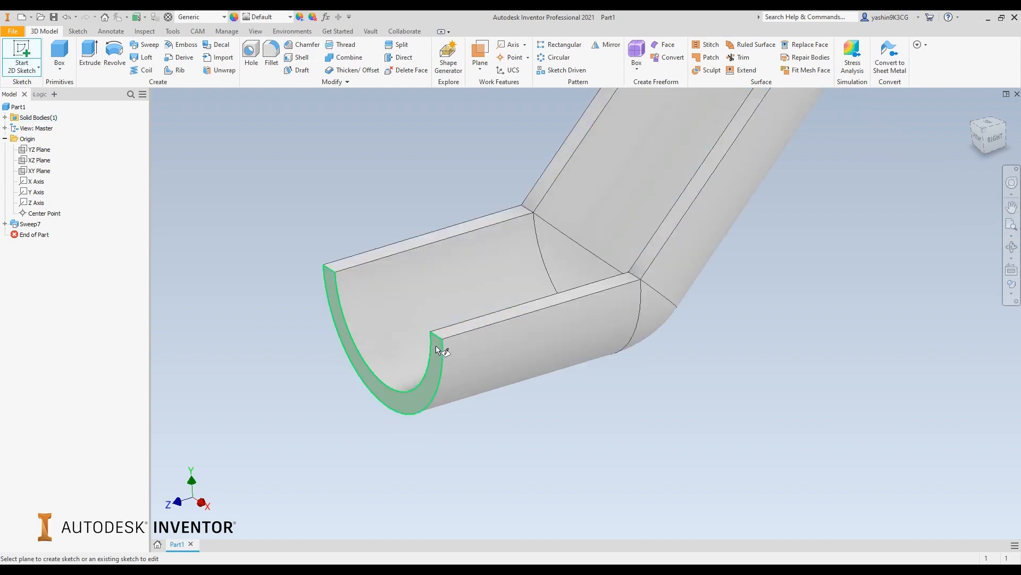
left_click(436, 346)
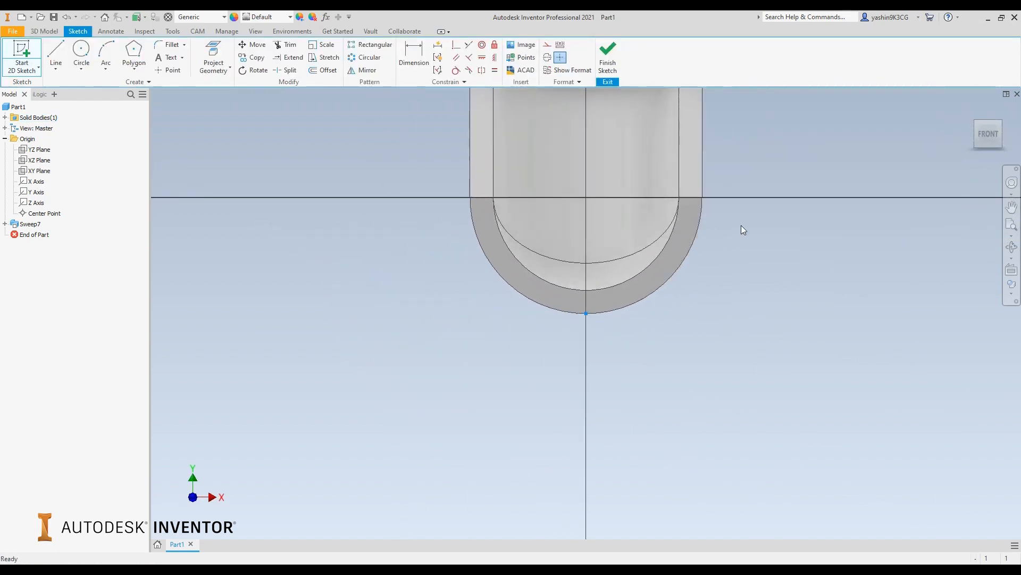
mouse_move(739, 225)
middle_mouse_down()
mouse_move(717, 259)
mouse_move(624, 304)
middle_mouse_up()
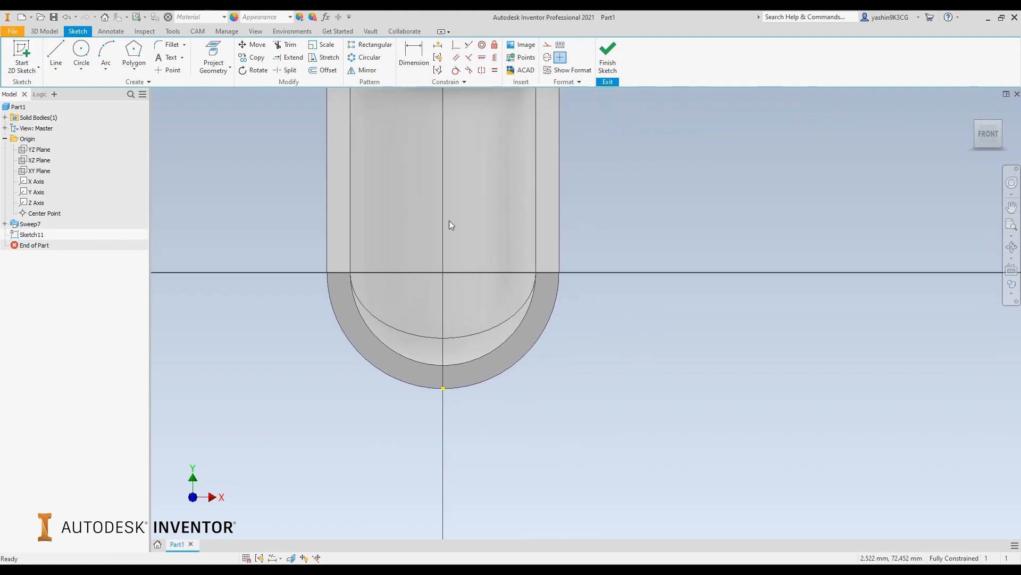
middle_click_drag(537, 179, 522, 229)
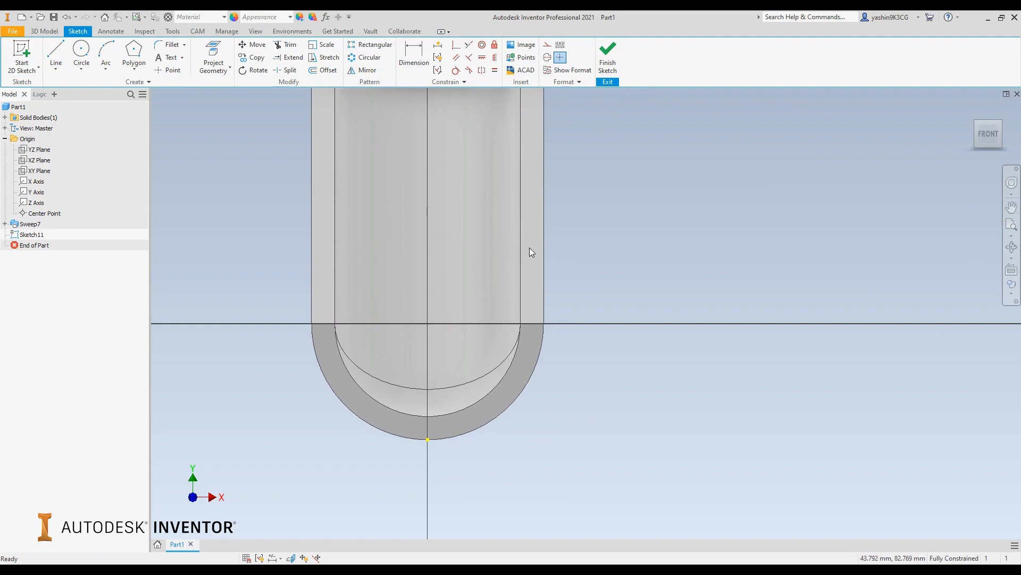
key("c")
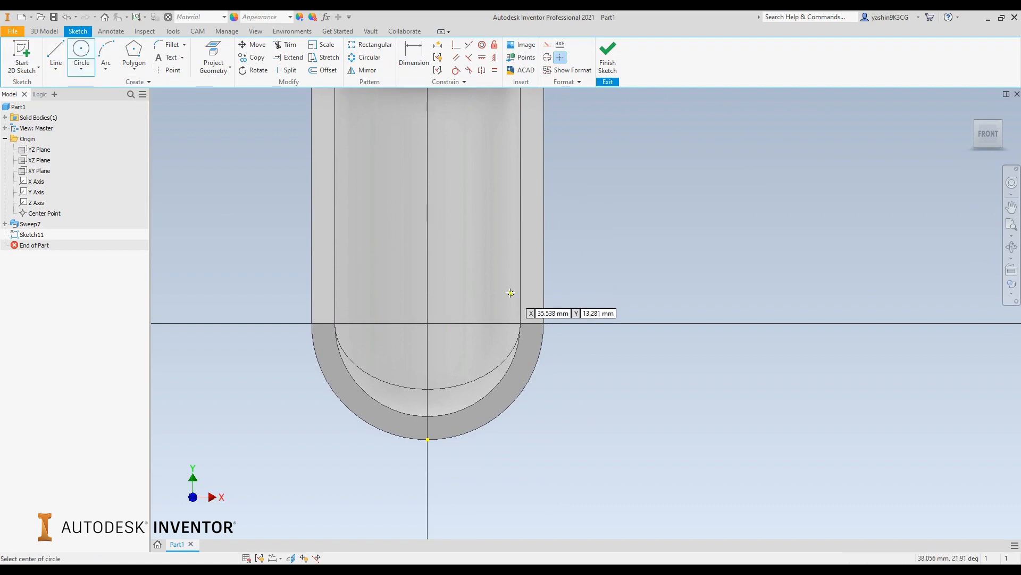
left_click(544, 323)
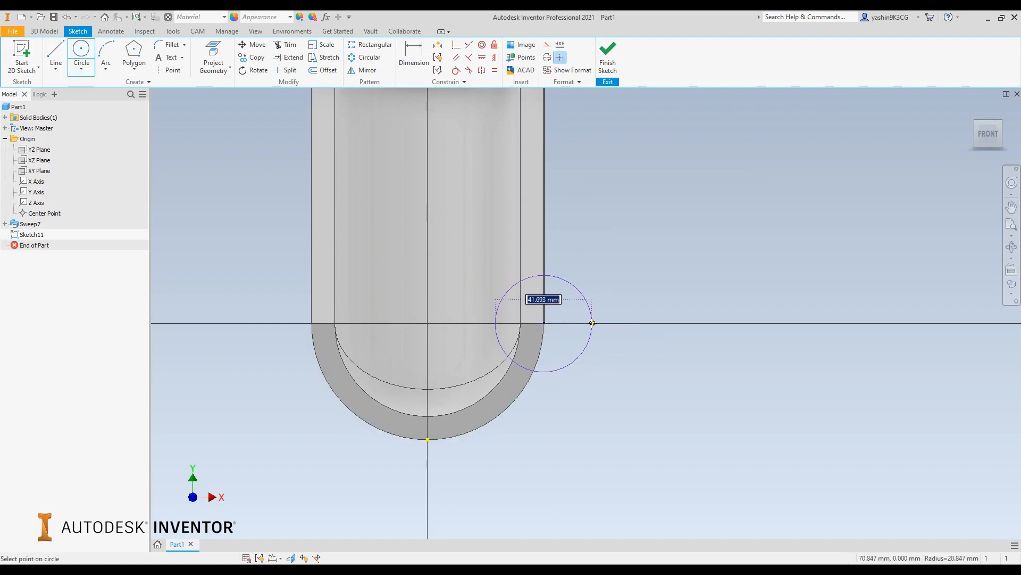
type("10")
key("Return")
left_click(607, 63)
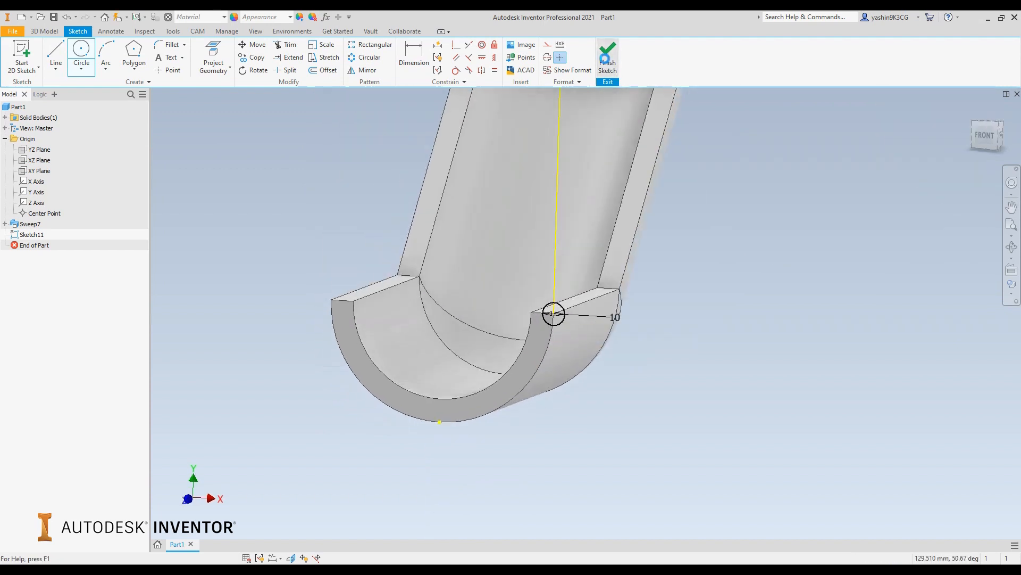
Begin a Sweep of the 10 mm circle, using the outer rim edge of the channel's first straight segment as the path
left_click_drag(510, 233, 446, 250)
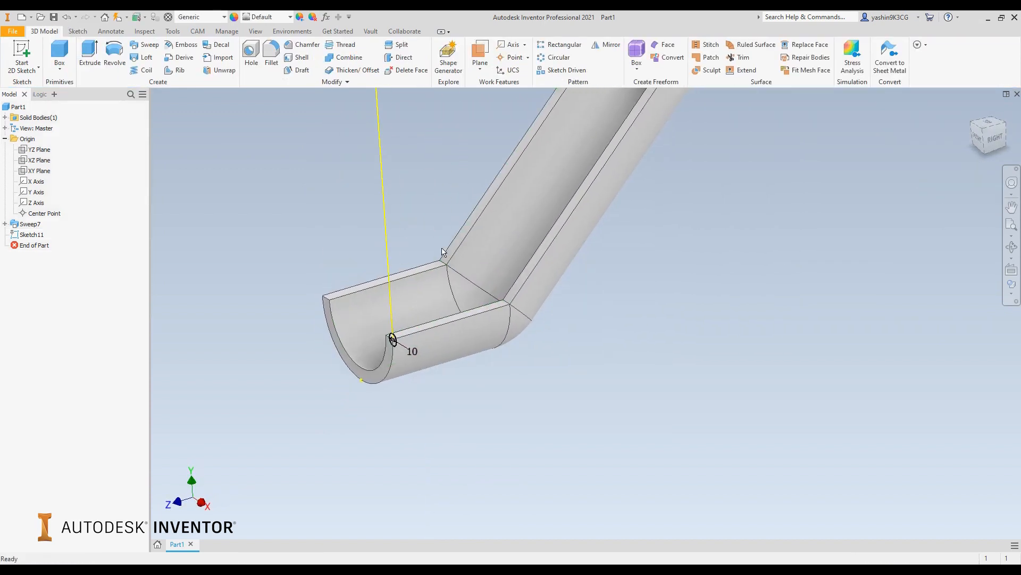
left_click(145, 45)
scroll(395, 358, "up", 5)
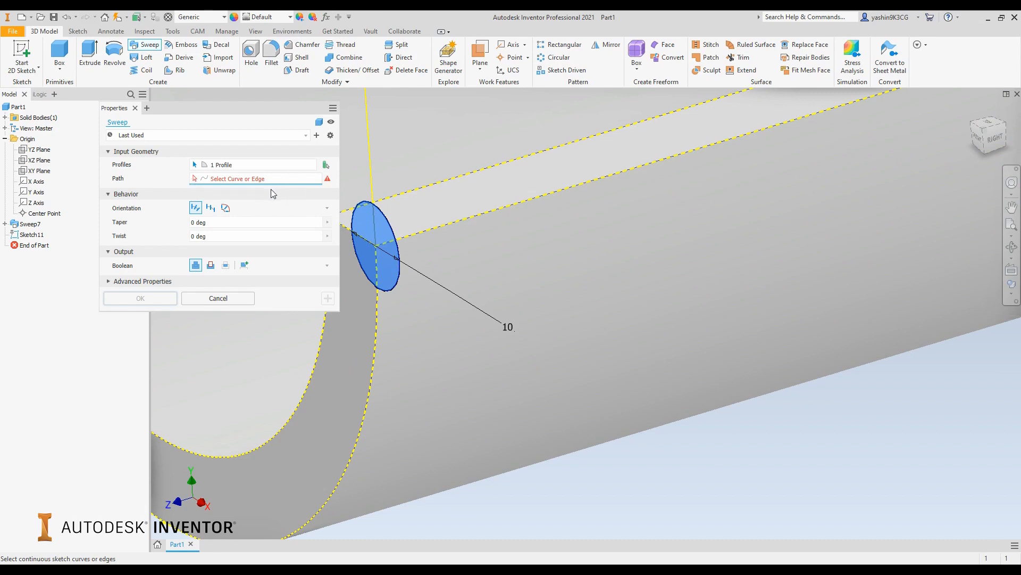
scroll(450, 191, "down", 5)
middle_click_drag(722, 234, 692, 372)
scroll(695, 376, "down", 2)
scroll(771, 312, "down", 2)
middle_click_drag(801, 287, 715, 280)
scroll(583, 324, "up", 5)
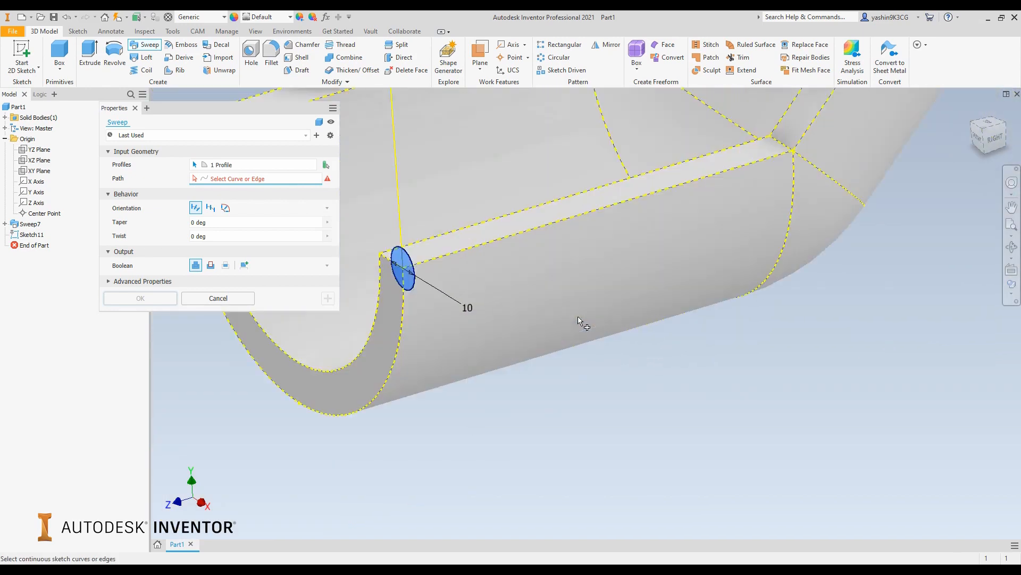
left_click(527, 234)
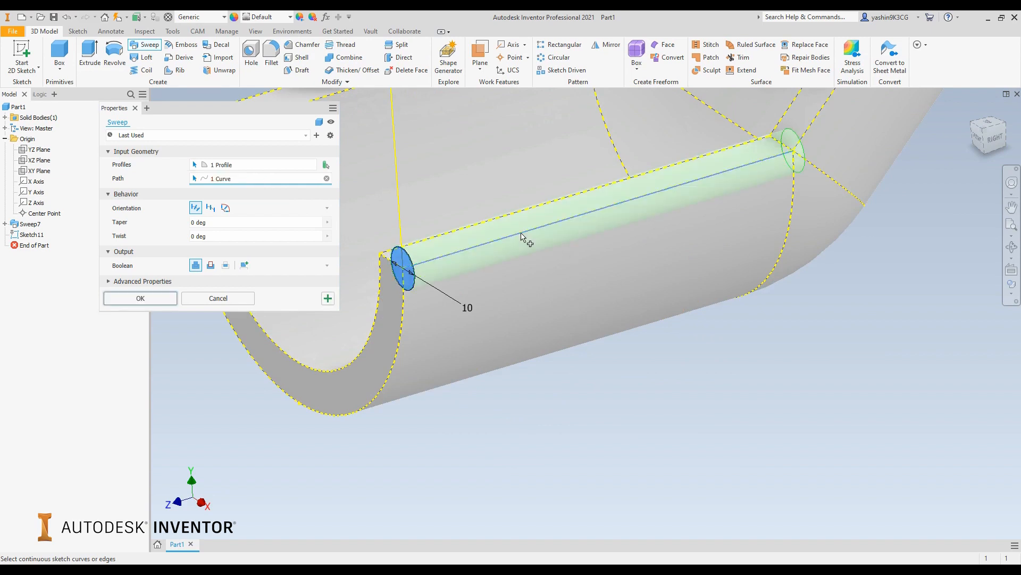
Extend the sweep path along the remaining outer rim edges to the channel's far end and create the bead joined to the channel
scroll(864, 269, "down", 3)
middle_click_drag(863, 272, 590, 388)
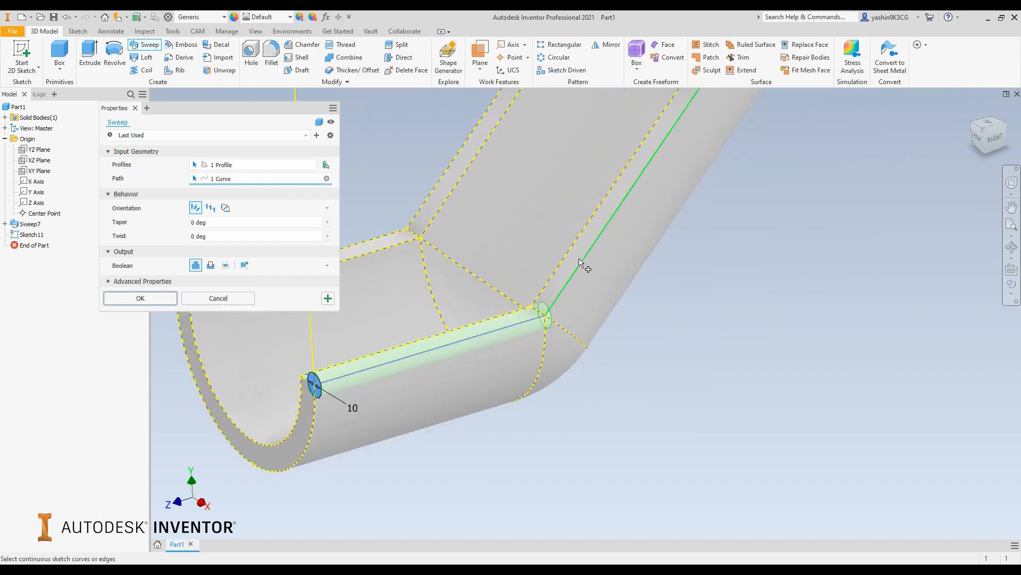
scroll(581, 265, "down", 3)
scroll(894, 226, "down", 3)
middle_click_drag(894, 227, 619, 313)
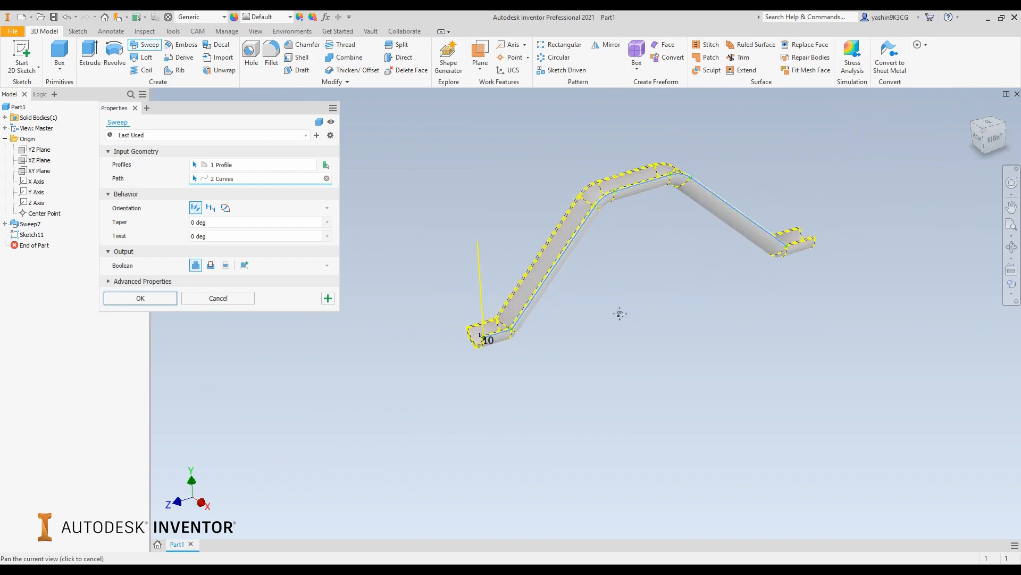
scroll(789, 242, "up", 2)
scroll(791, 243, "up", 2)
scroll(817, 248, "up", 2)
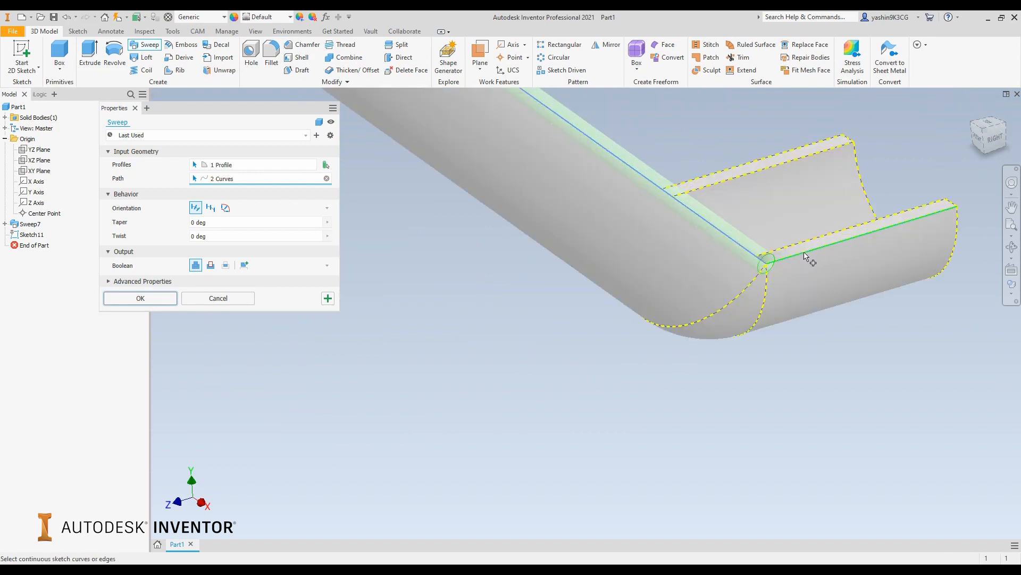
left_click(803, 254)
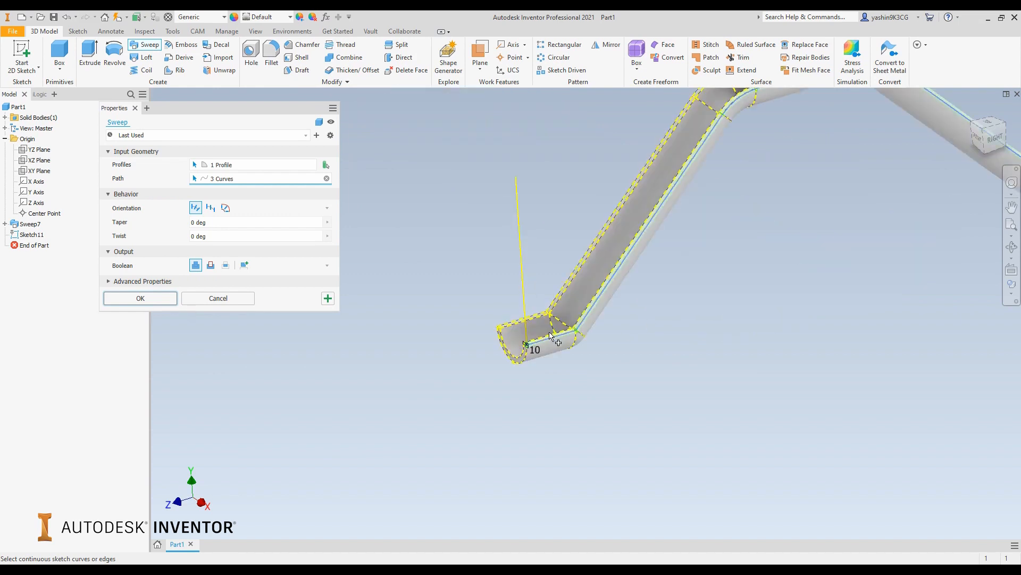
scroll(554, 340, "up", 3)
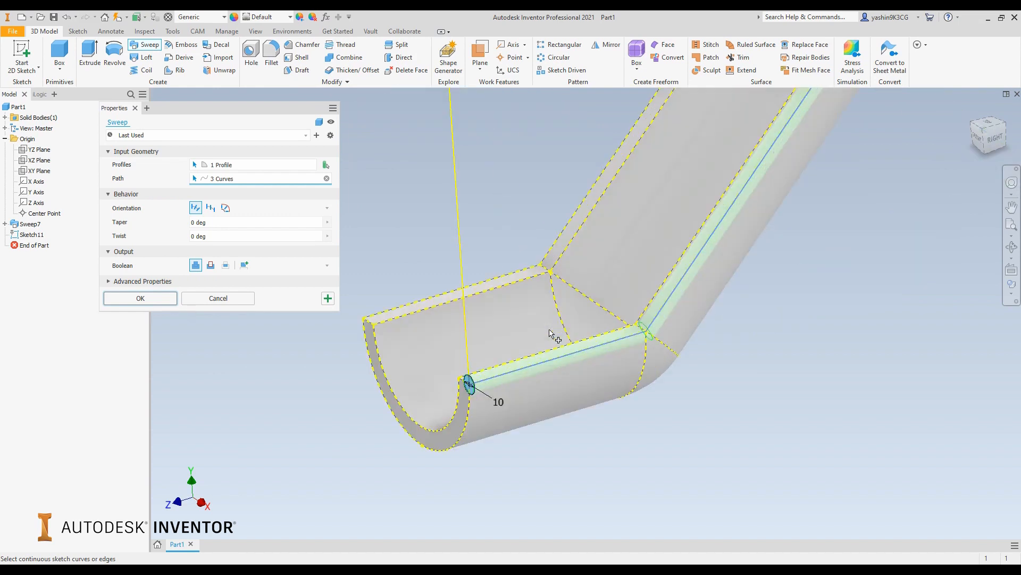
left_click(140, 300)
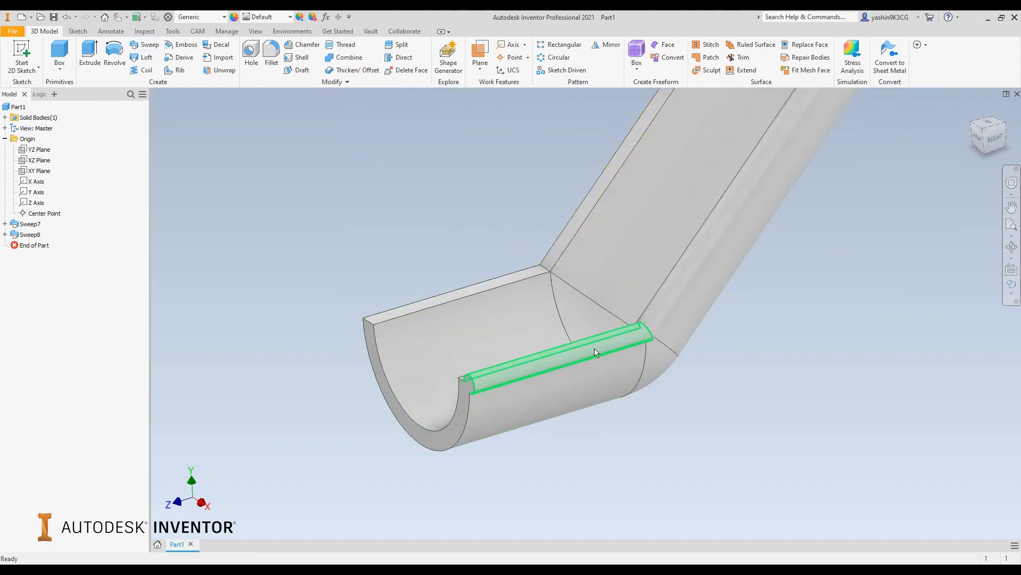
Start a new 2D sketch on the channel's front end face, beside the rim that has no bead
middle_click_drag(508, 366, 530, 356, "shift")
scroll(530, 357, "down", 5)
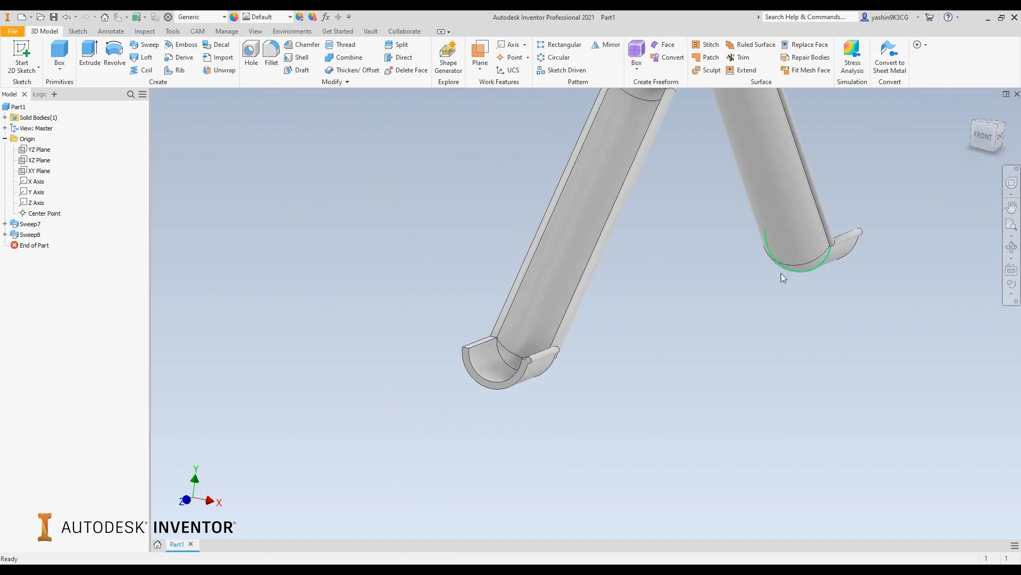
middle_click_drag(790, 292, 654, 395)
middle_click_drag(515, 441, 546, 412)
mouse_move(495, 429)
middle_mouse_down("shift")
mouse_move(509, 409)
mouse_move(510, 418)
middle_mouse_up("shift")
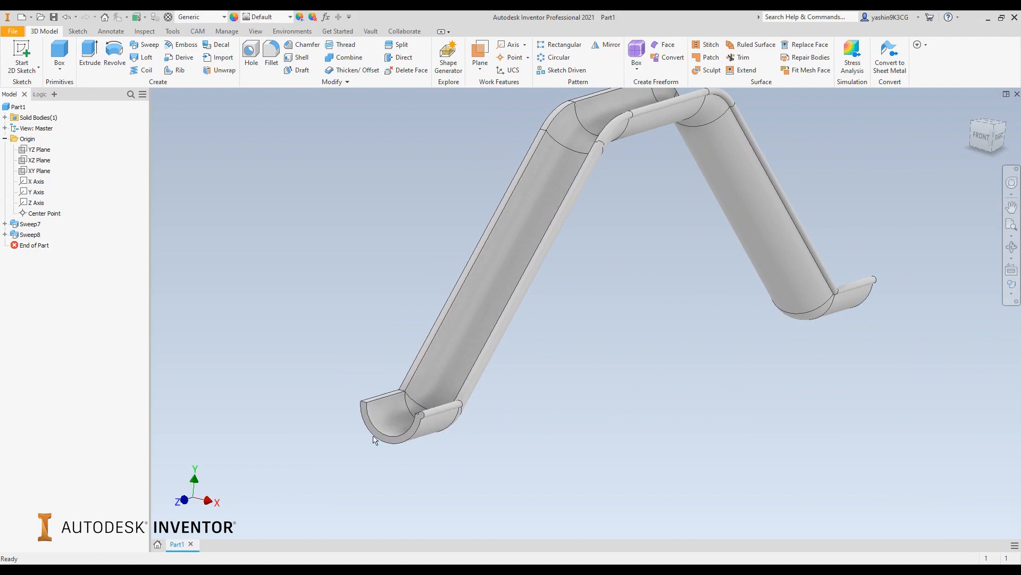
scroll(352, 422, "up", 3)
scroll(352, 426, "up", 3)
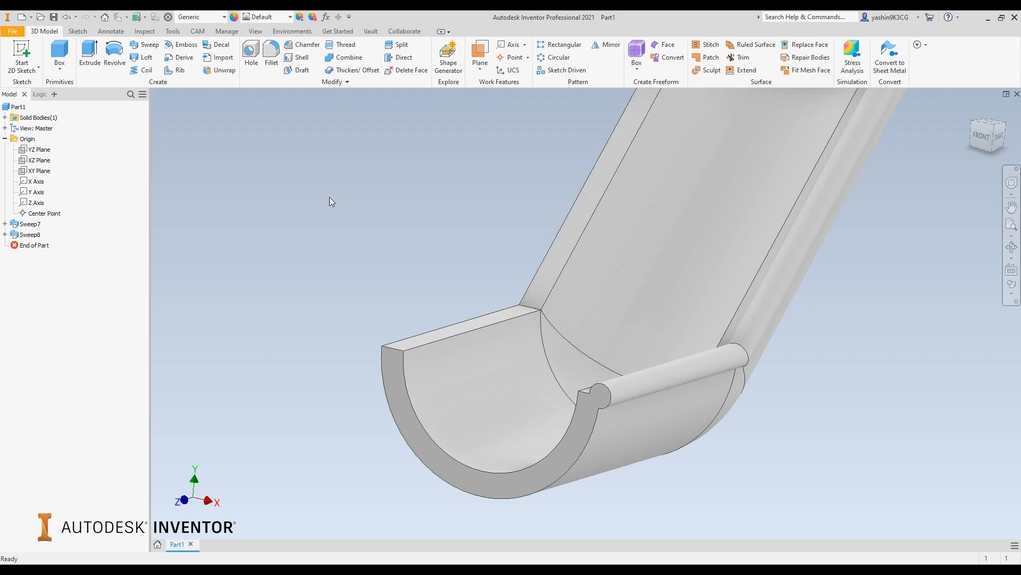
left_click(22, 54)
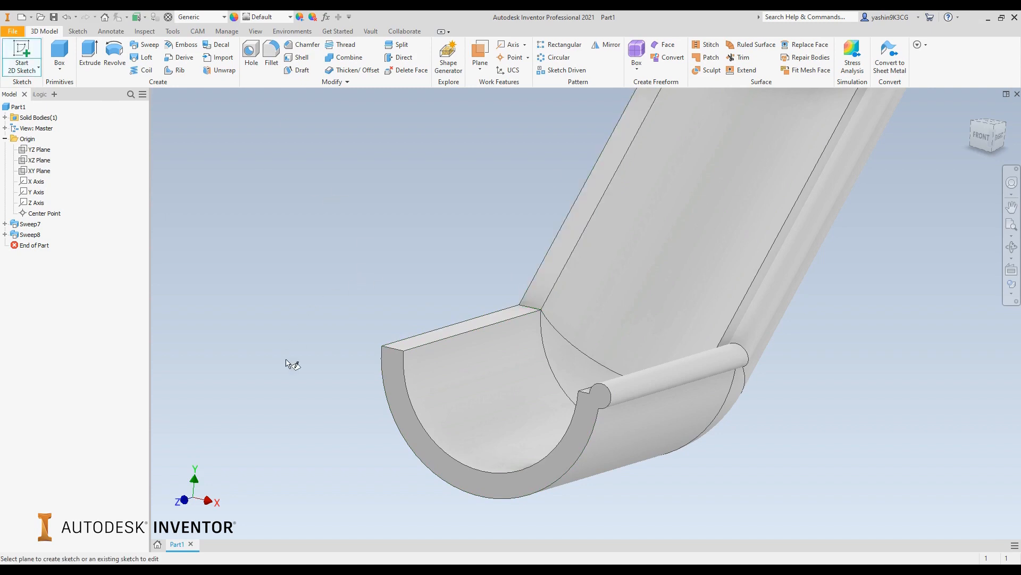
left_click(388, 367)
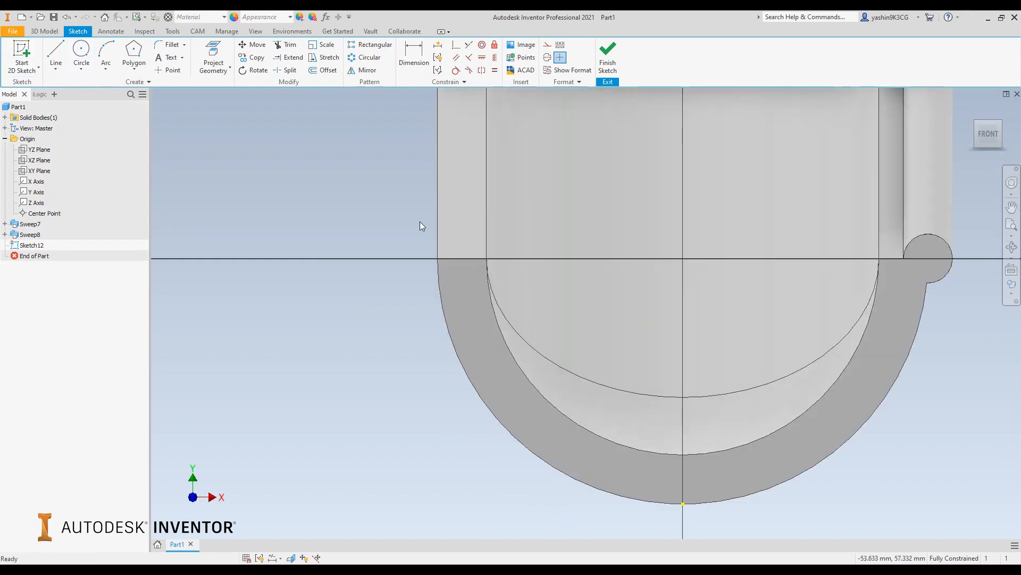
Draw a 10 mm diameter circle centred on the outer upper corner of the beadless wall and finish the sketch
left_click(88, 52)
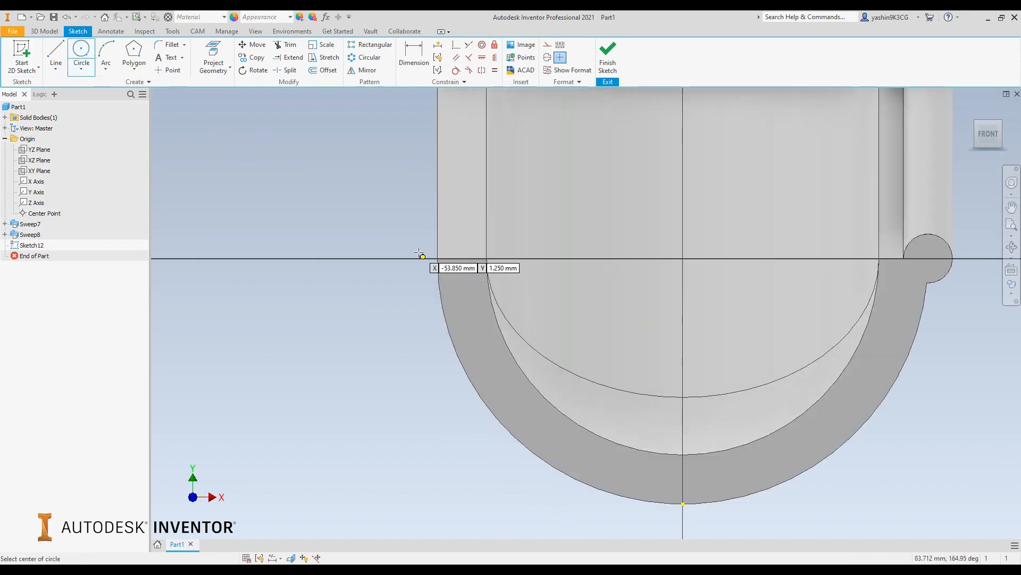
left_click(437, 259)
type("10")
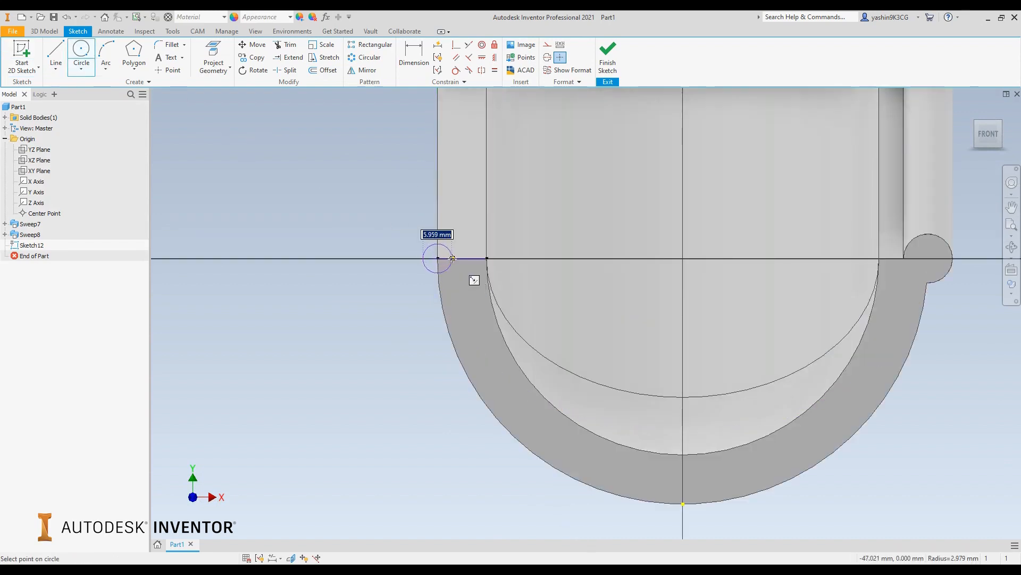
key("Return")
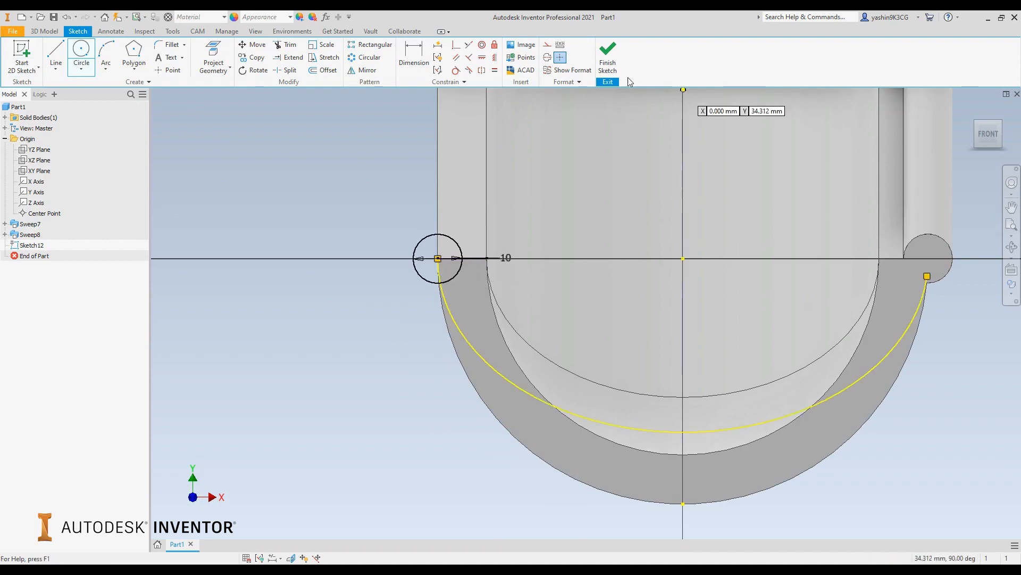
left_click(607, 63)
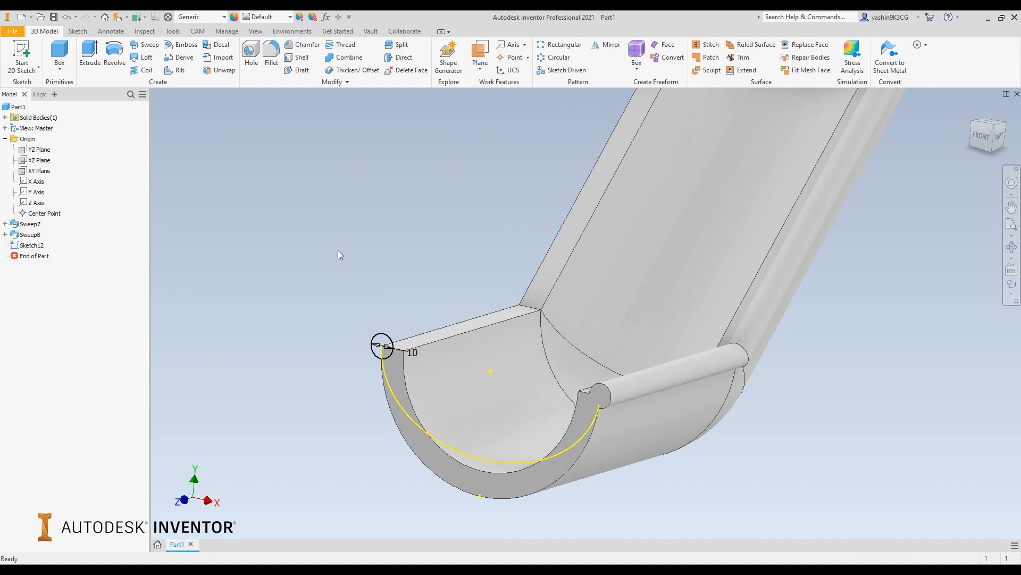
Begin a Sweep of the new 10 mm circle, using the beadless wall's outer rim edges through to the channel's far end as the path
left_click(148, 48)
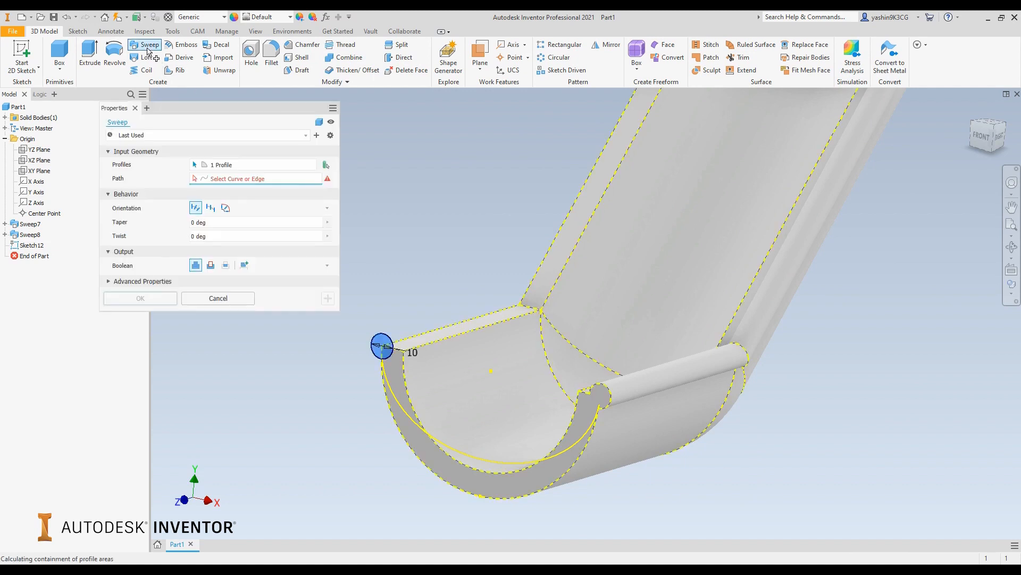
scroll(373, 367, "down", 2)
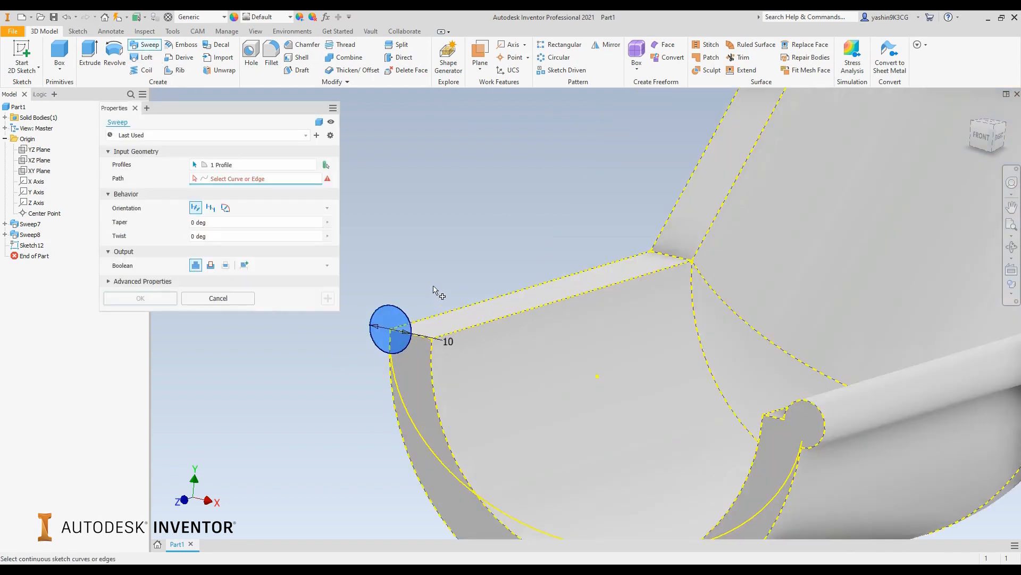
left_click(461, 308)
left_click(685, 209)
scroll(683, 211, "up", 5)
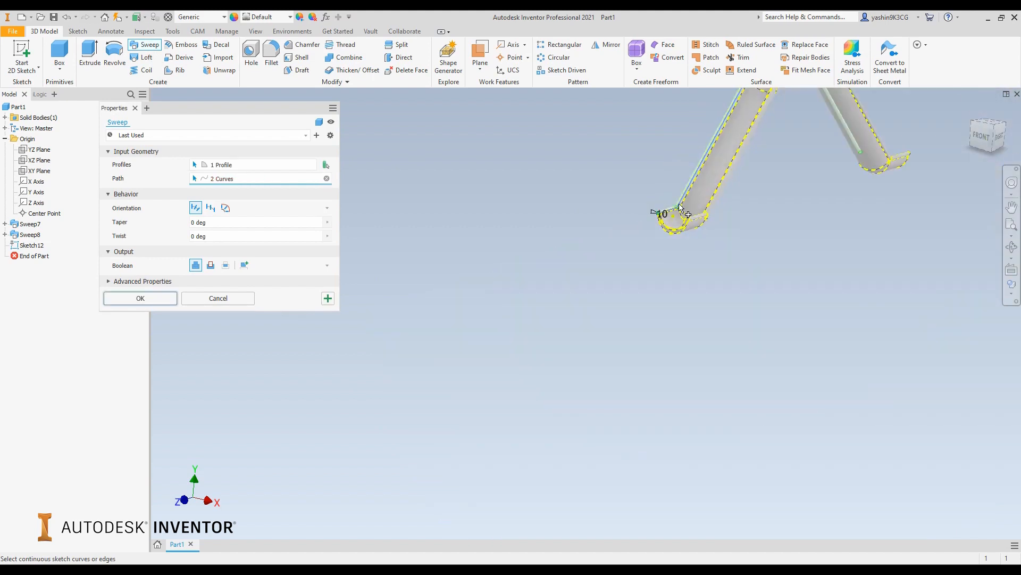
middle_click_drag(765, 307, 741, 314, "shift")
scroll(790, 182, "down", 4)
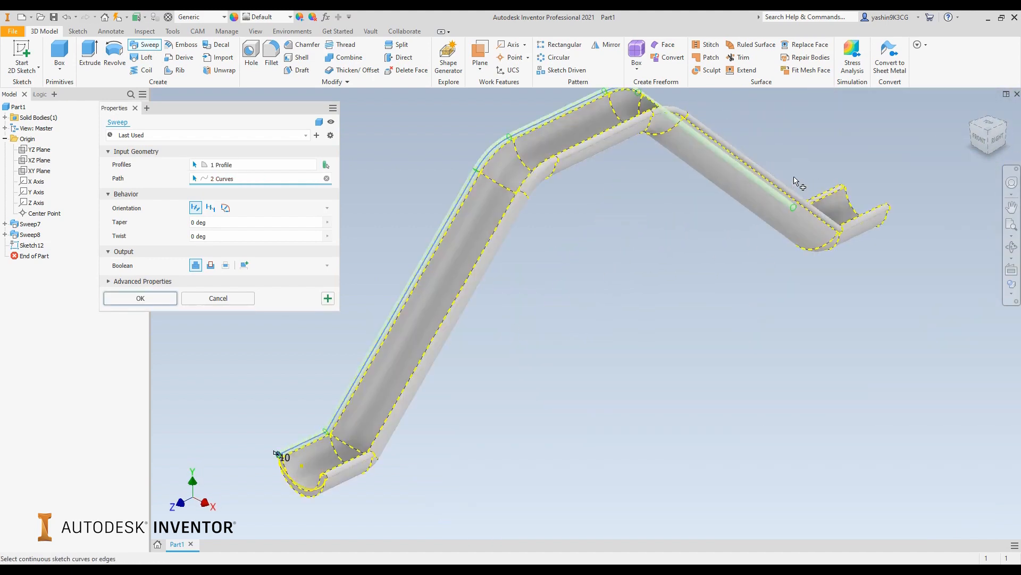
left_click(811, 200)
Set the sweep's Boolean to Cut with 0 deg taper and 0 deg twist, and create the groove along the rim
scroll(429, 372, "down", 2)
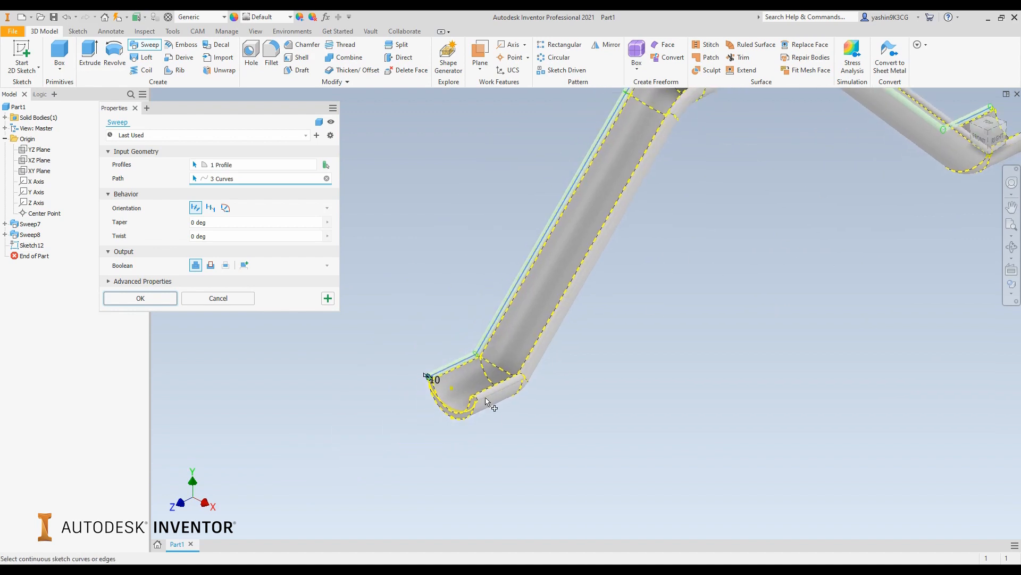
scroll(431, 388, "down", 3)
scroll(435, 393, "down", 2)
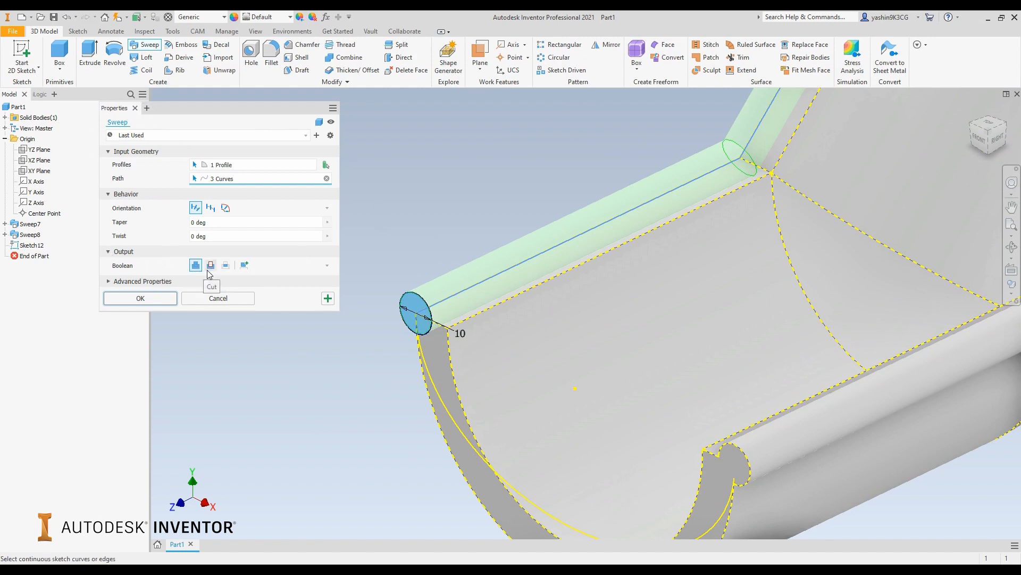
left_click(163, 298)
Examine the groove cut along one rim and the bead along the opposite rim, at the front end and over the channel's bends
scroll(340, 309, "down", 5)
scroll(340, 308, "down", 5)
scroll(340, 308, "up", 3)
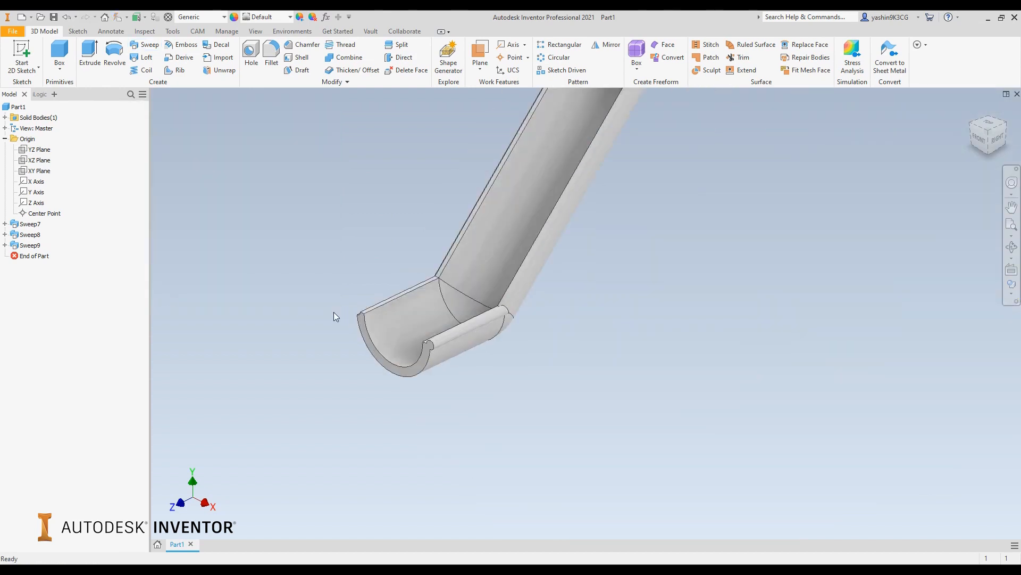
mouse_move(361, 321)
middle_mouse_down("shift")
mouse_move(424, 292)
mouse_move(458, 305)
mouse_move(367, 319)
middle_mouse_up("shift")
scroll(342, 328, "up", 5)
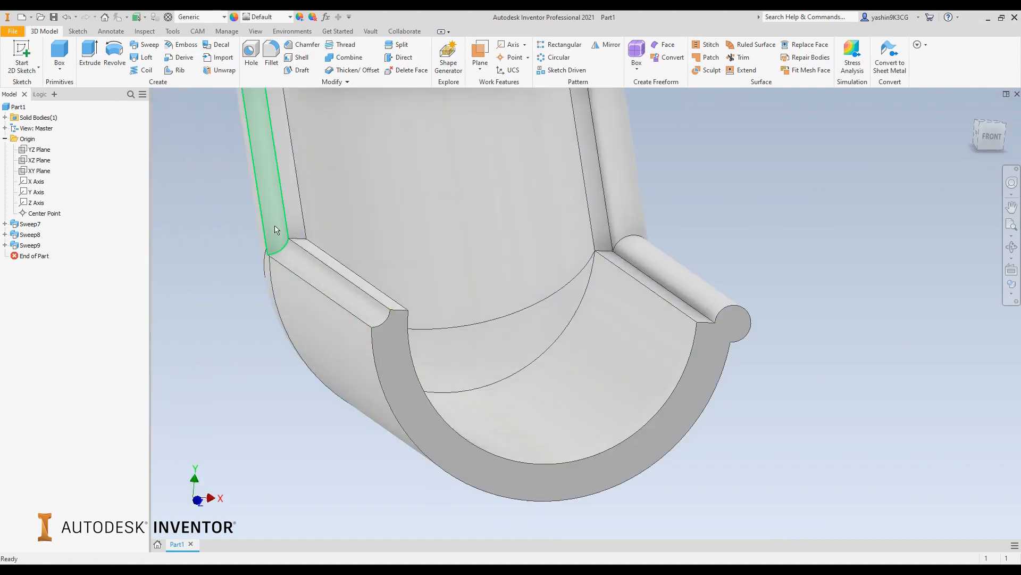
scroll(276, 229, "down", 5)
middle_click_drag(276, 230, 465, 266)
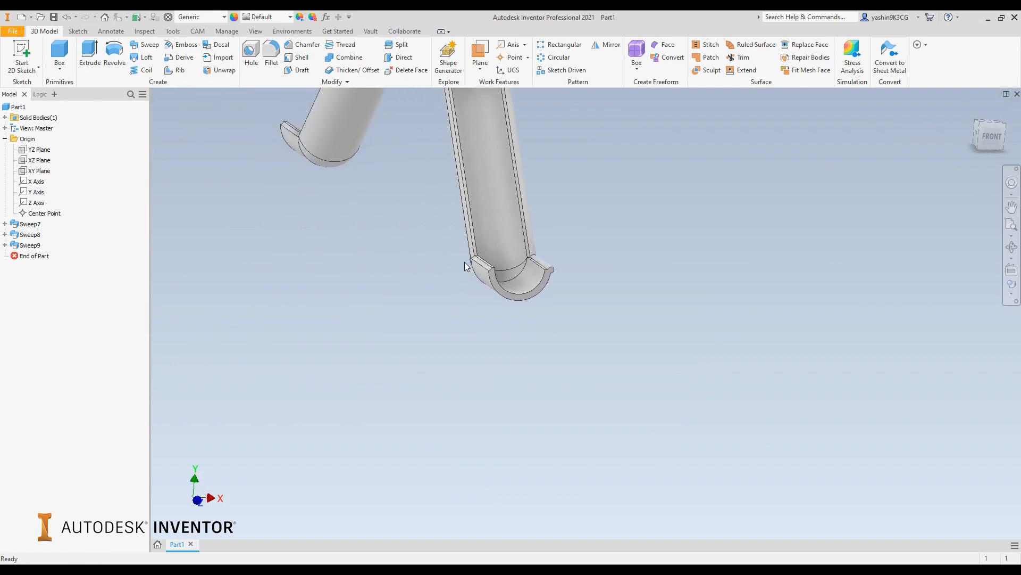
scroll(532, 225, "down", 3)
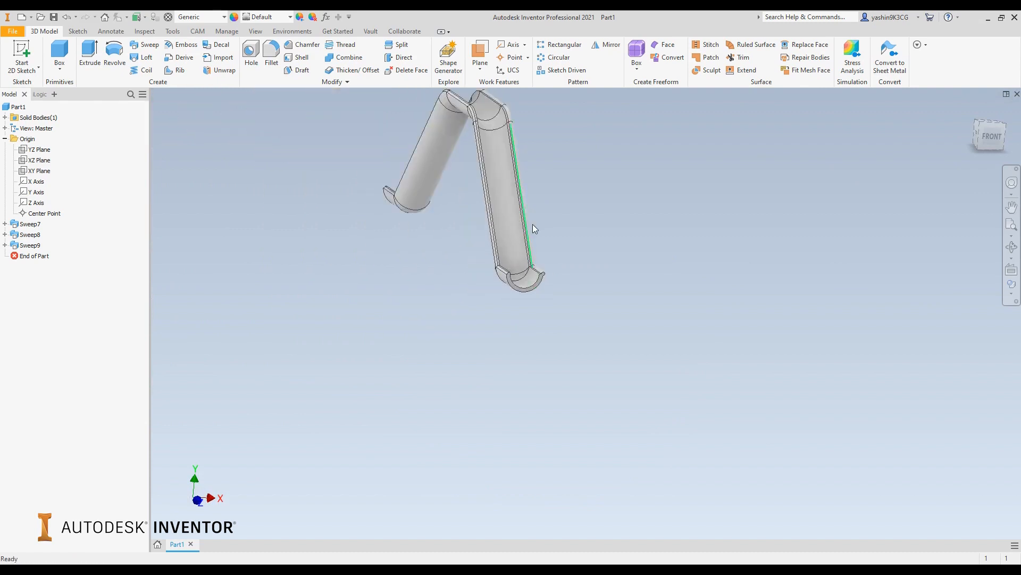
scroll(490, 217, "up", 5)
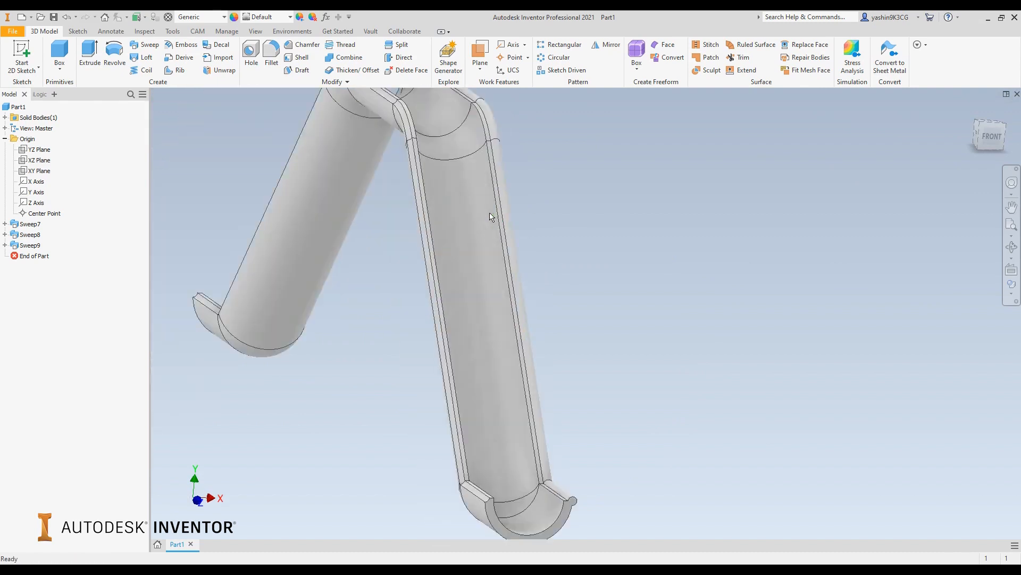
mouse_move(508, 232)
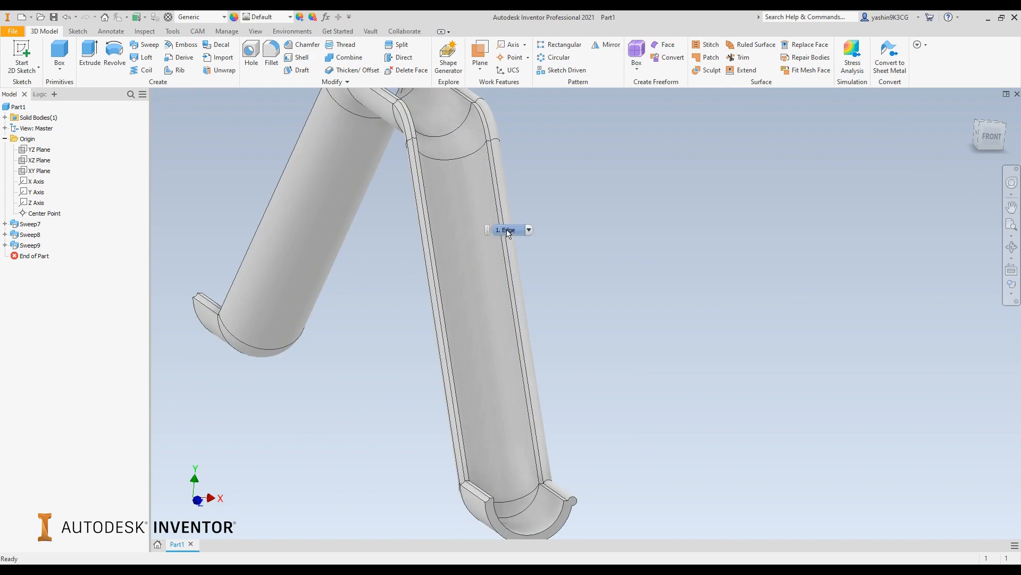